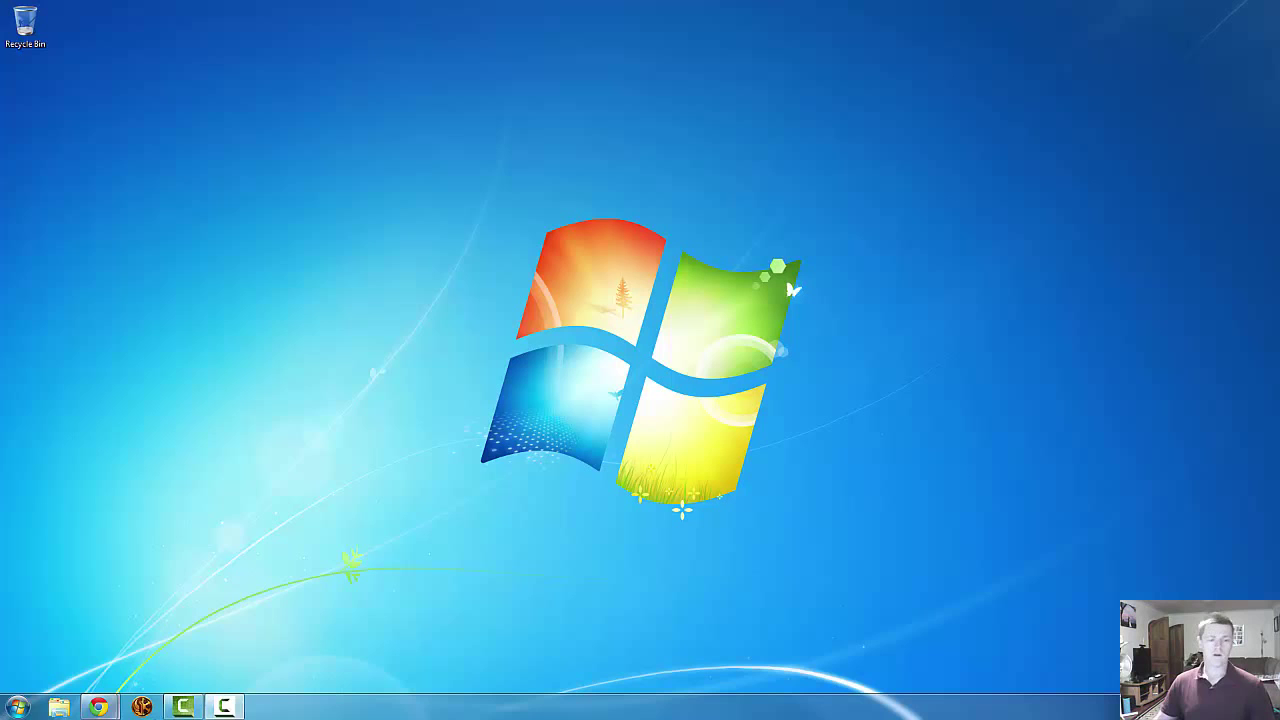
Bring up the student's browser window with the Writing Task for Mr M document and move it to the lower half of the desktop.
{"action": "mouse_move", "coordinate": [98, 707]}
{"action": "left_click", "coordinate": [250, 621]}
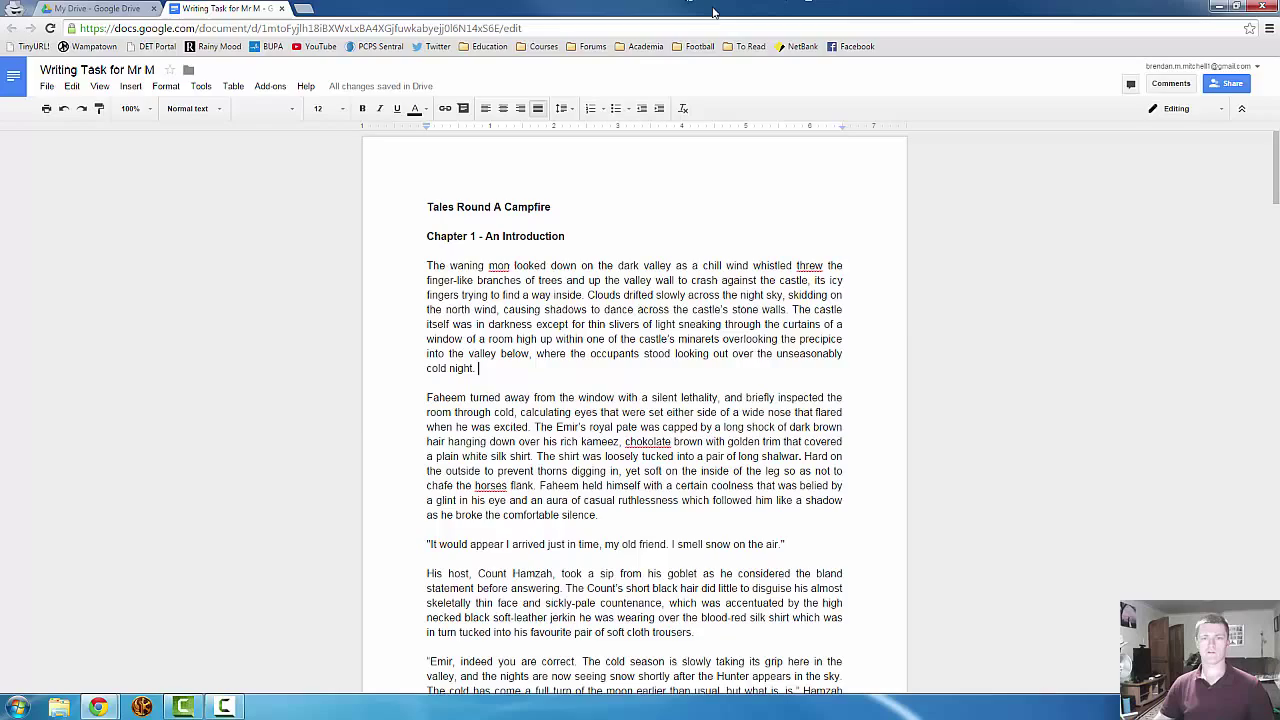
{"action": "left_click_drag", "start_coordinate": [713, 12], "coordinate": [713, 300]}
Switch to the teacher's Google Drive window and open the Writing Task for Mr M document from the files shared with the teacher.
{"action": "mouse_move", "coordinate": [98, 706]}
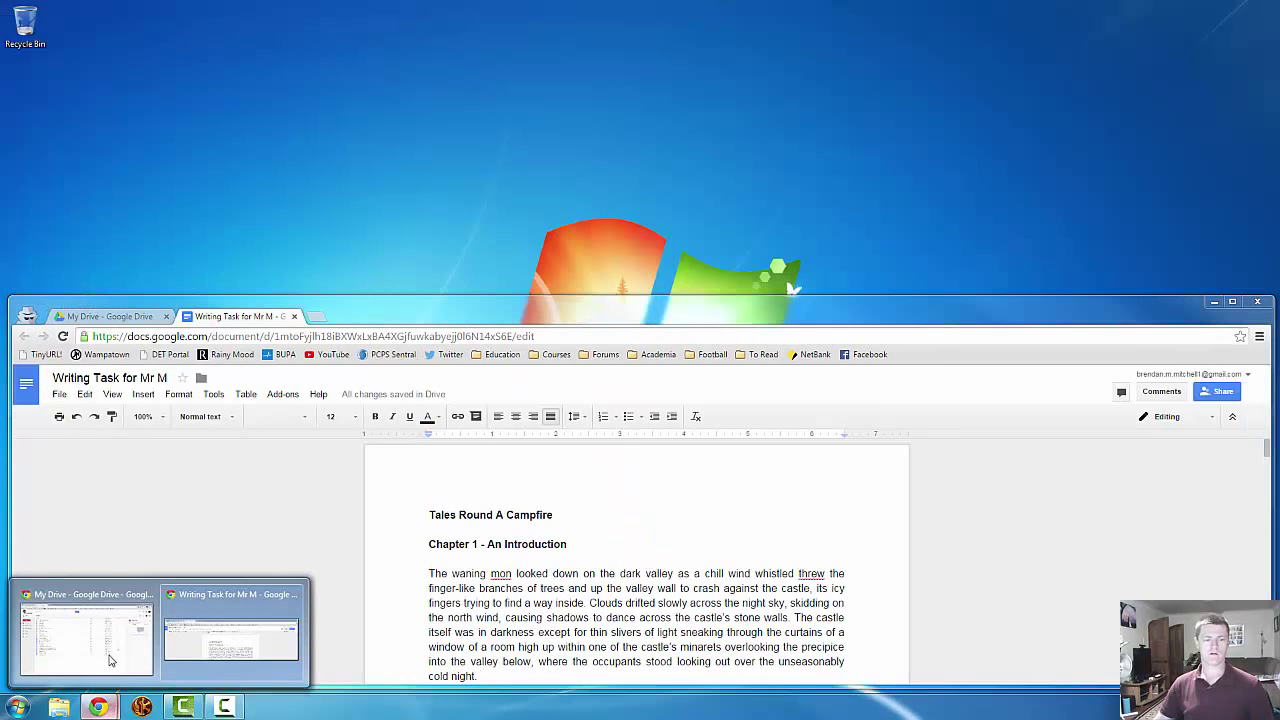
{"action": "left_click", "coordinate": [110, 660]}
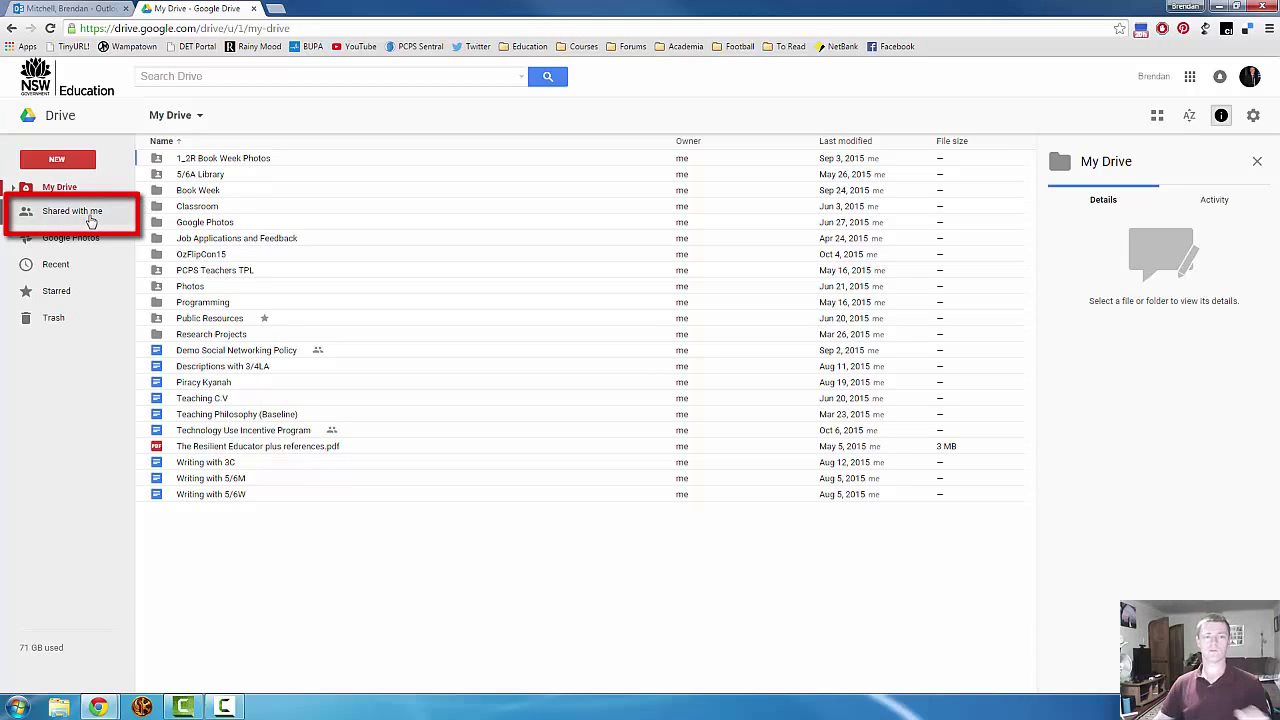
{"action": "left_click", "coordinate": [84, 218]}
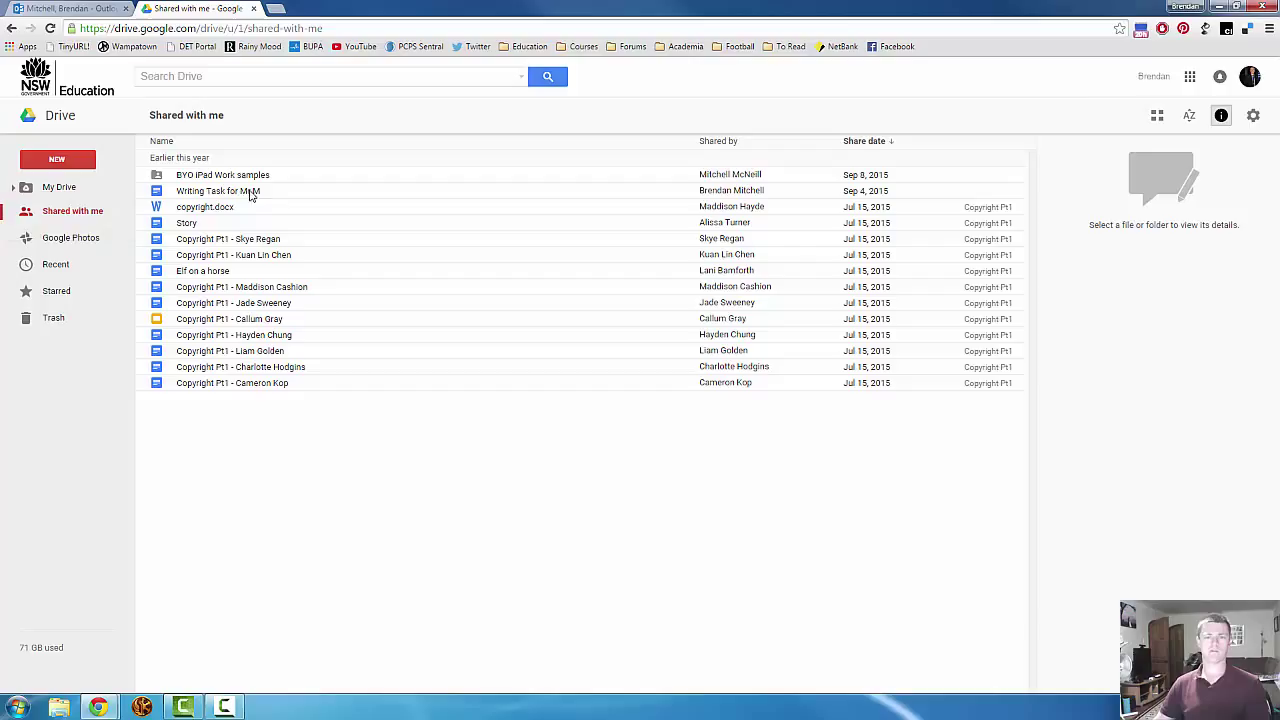
{"action": "double_click", "coordinate": [240, 196]}
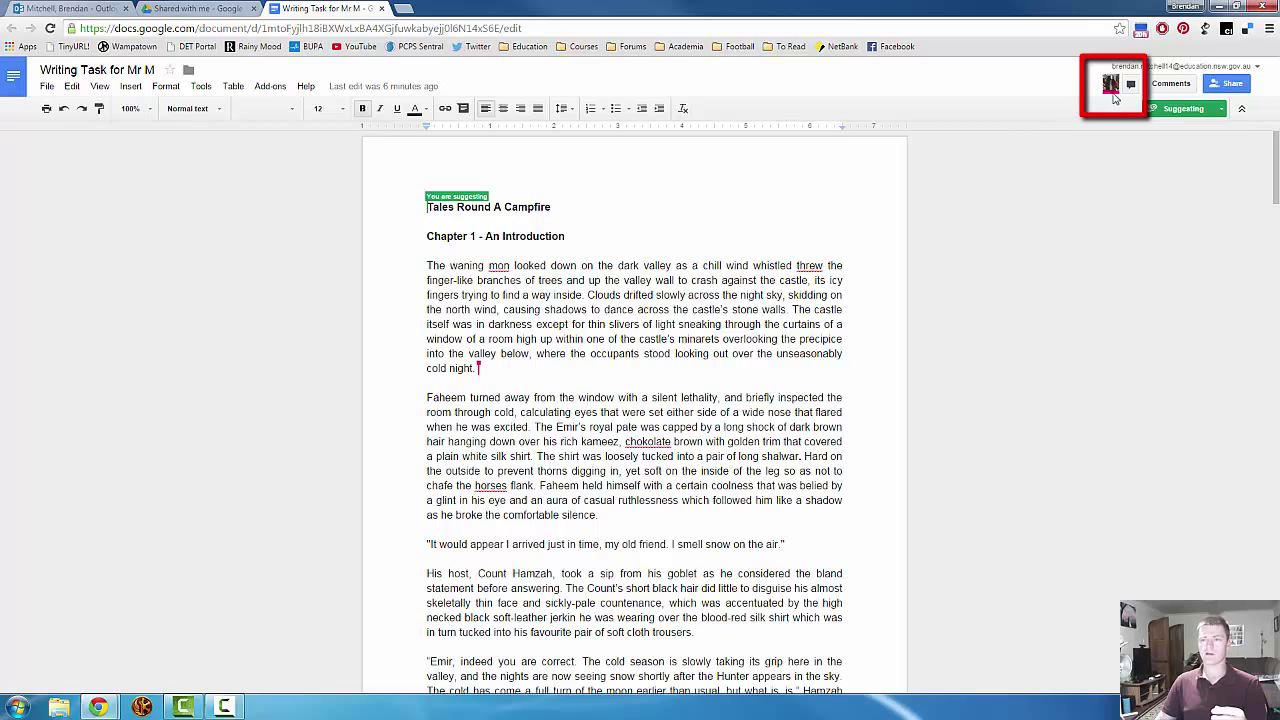
Show the teacher's window above the student's and inspect the indicator of who else is viewing the document.
{"action": "mouse_move", "coordinate": [1115, 95]}
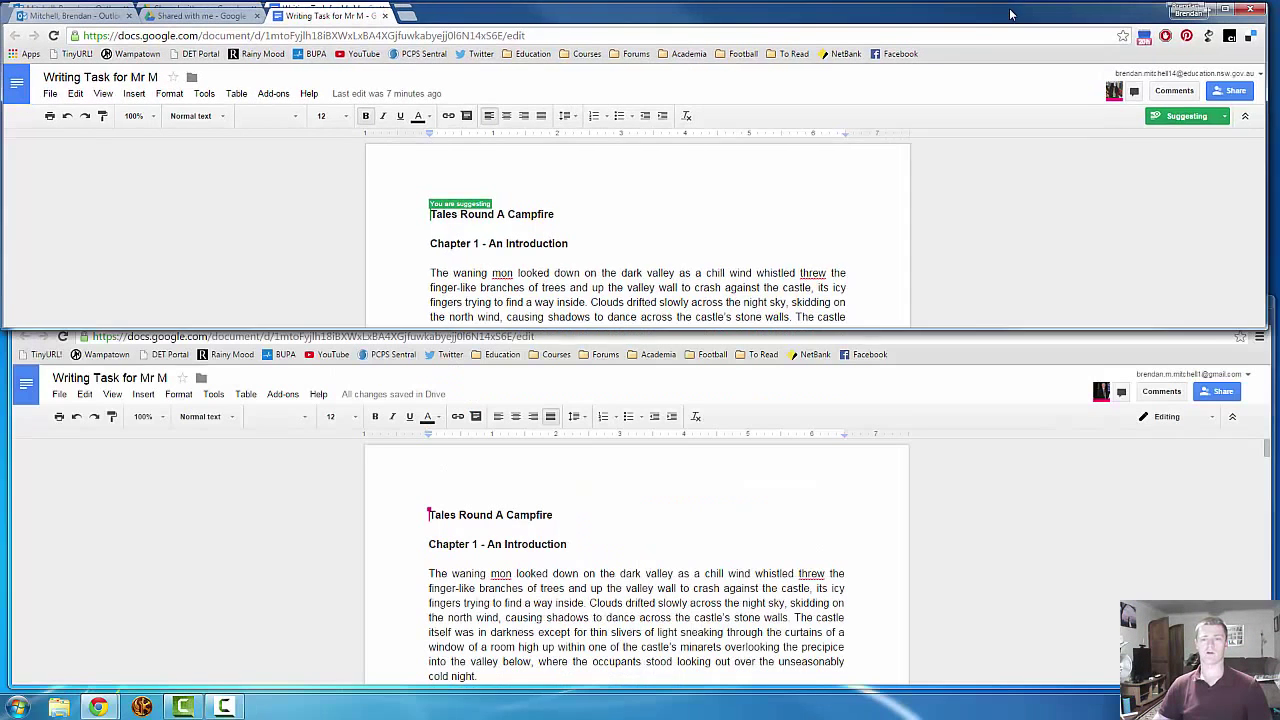
{"action": "double_click", "coordinate": [1010, 14]}
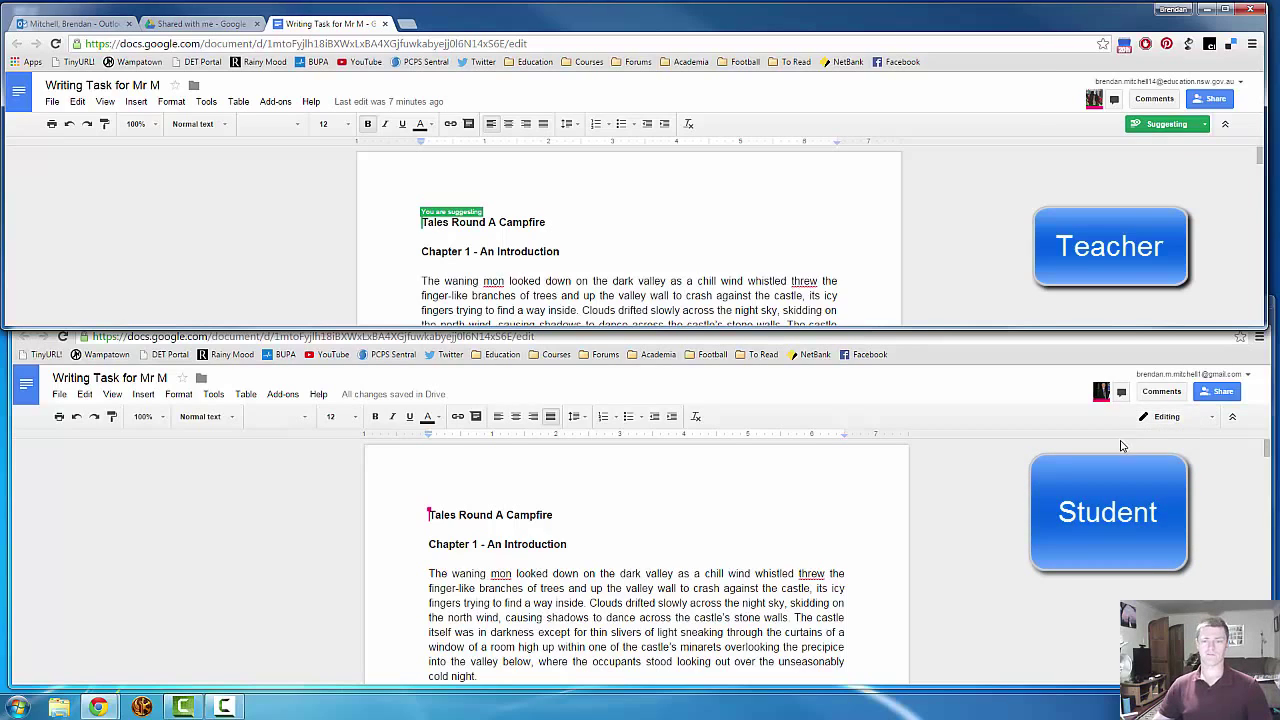
{"action": "left_click", "coordinate": [1104, 400]}
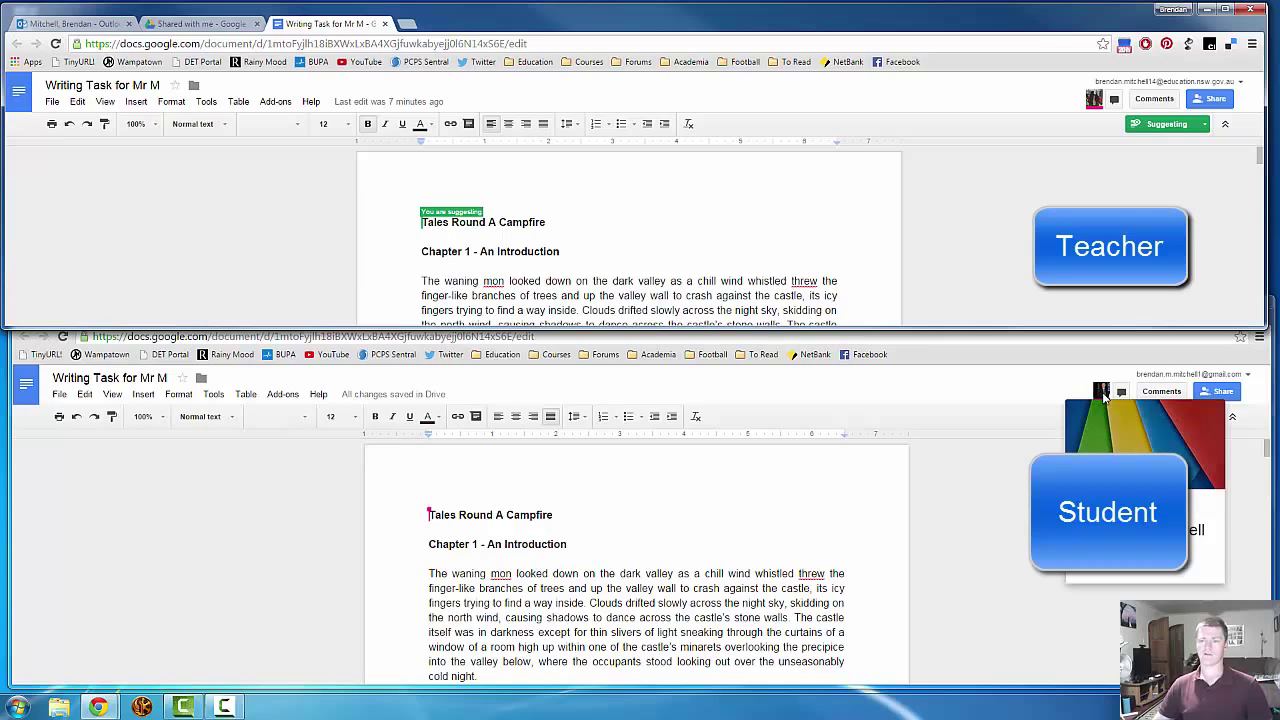
{"action": "left_click", "coordinate": [1104, 393]}
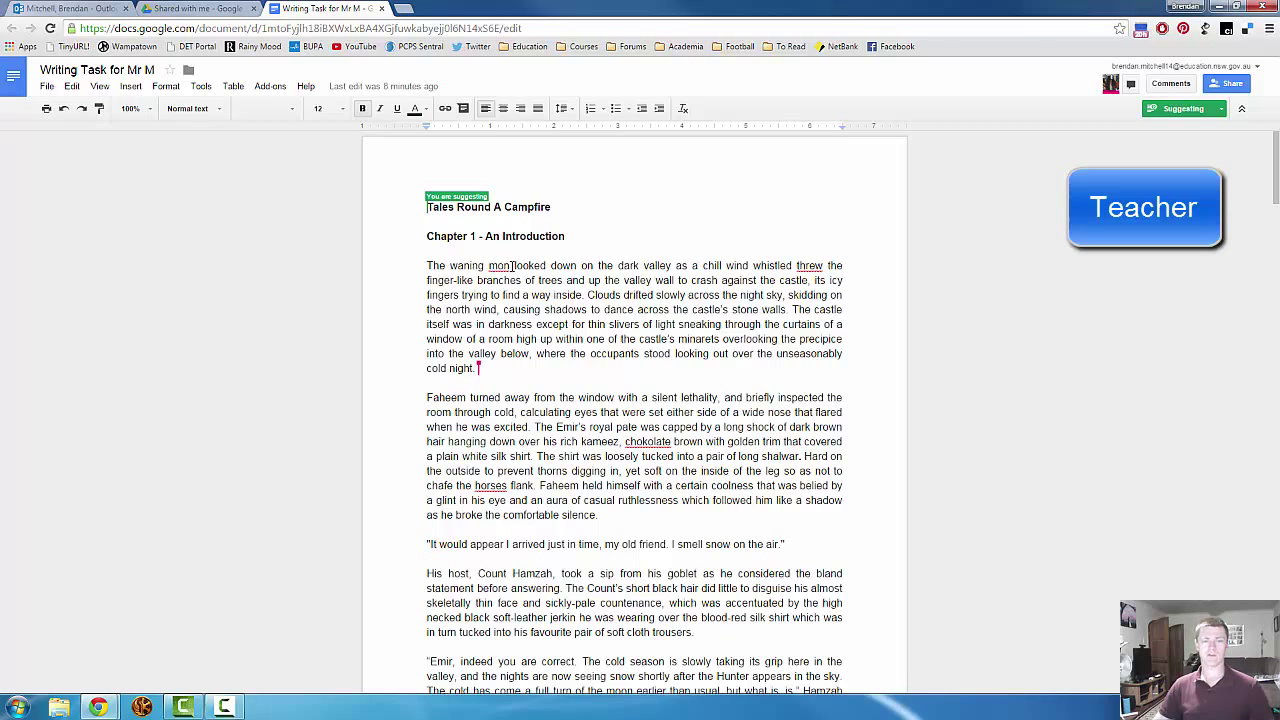
As the teacher, suggest adding "moon" after "mon" in the first sentence and reply to the suggestion with "This word should be moon, not mon.".
{"action": "left_click", "coordinate": [512, 266]}
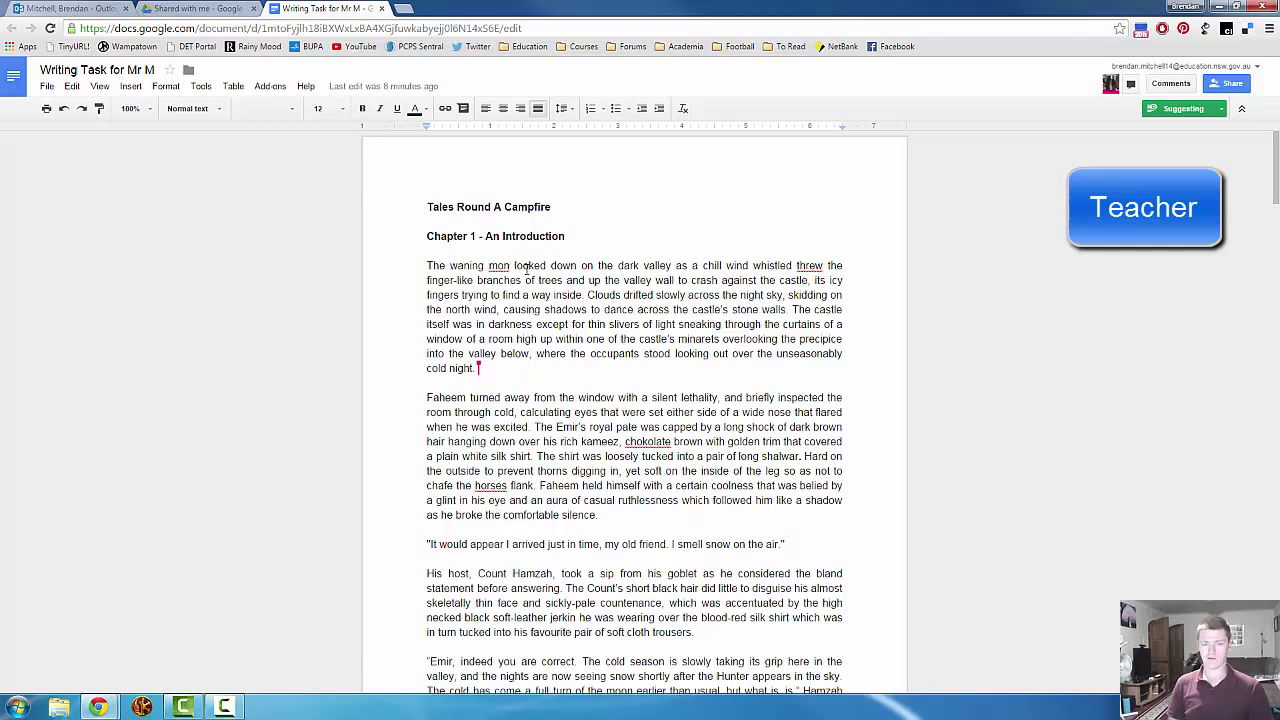
{"action": "type", "text": "moon"}
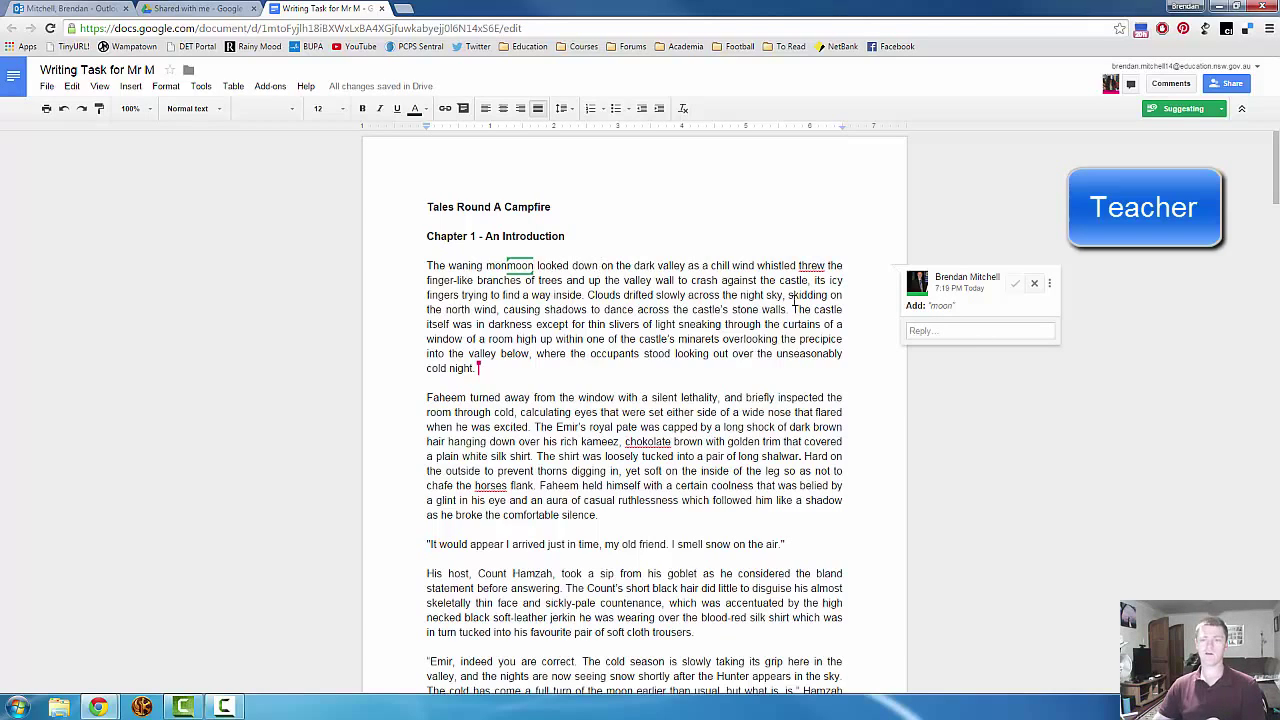
{"action": "left_click", "coordinate": [977, 329]}
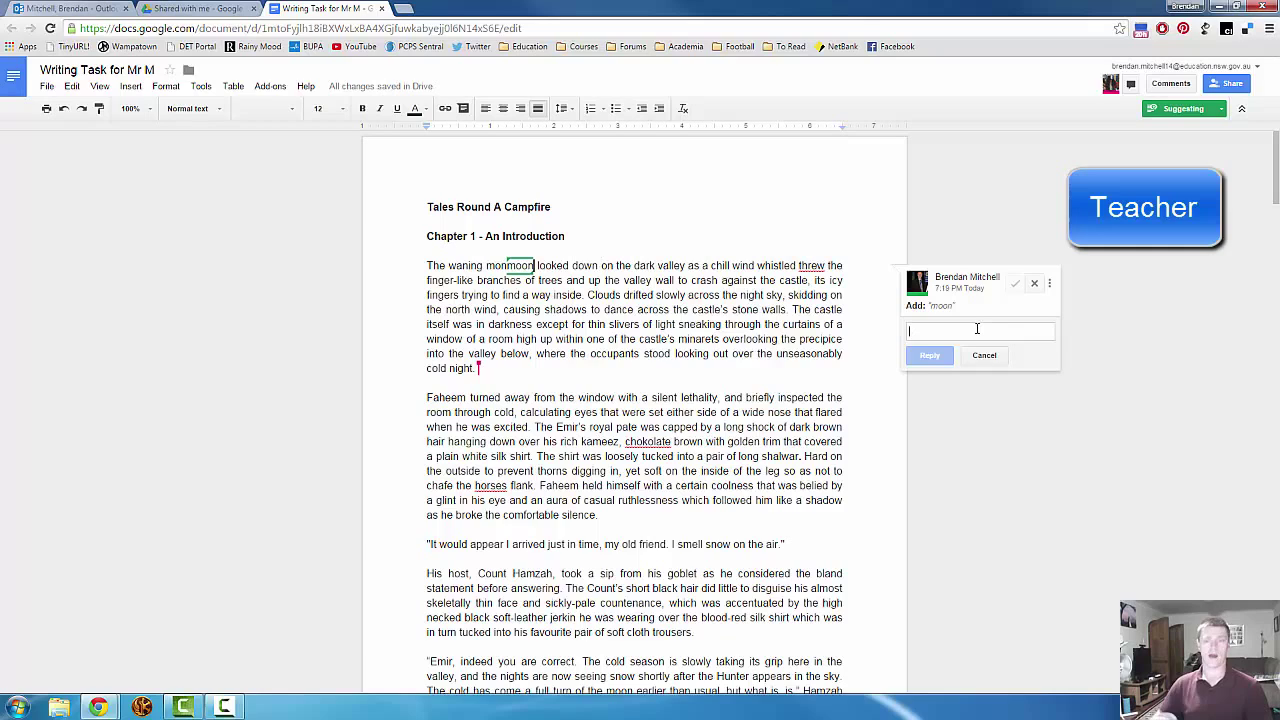
{"action": "type", "text": "This word"}
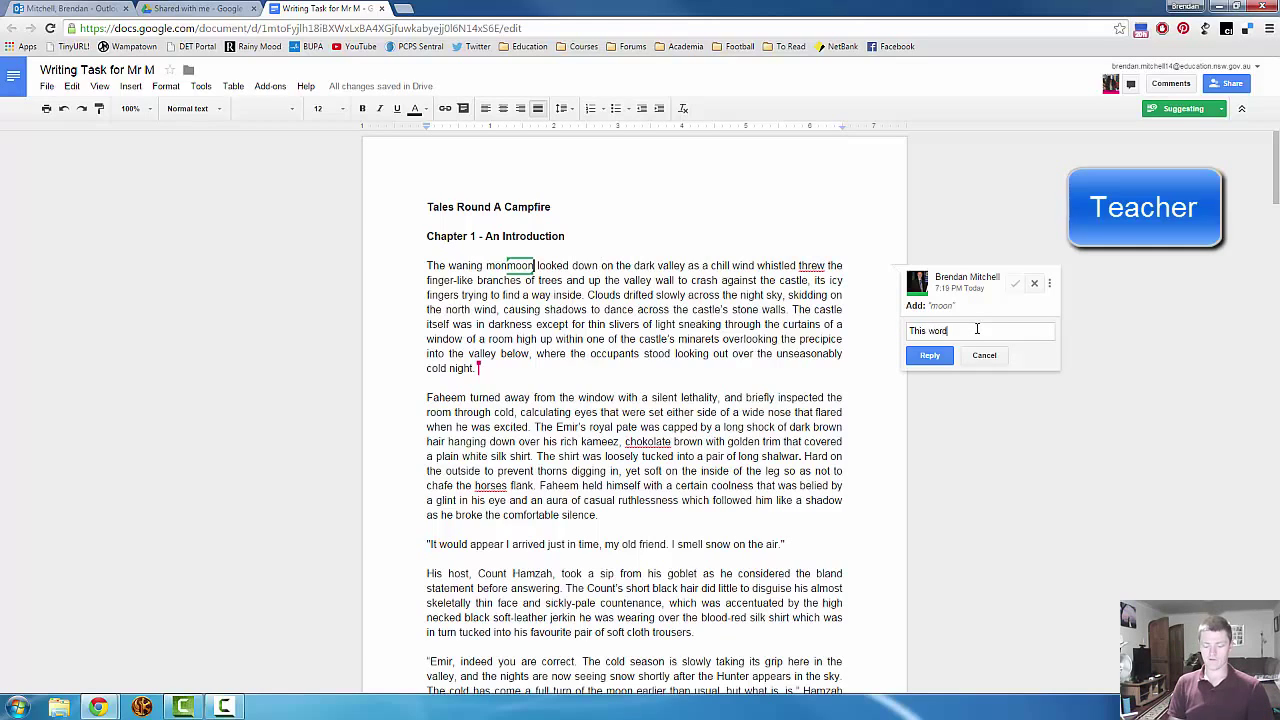
{"action": "type", "text": " should be moon, not mon."}
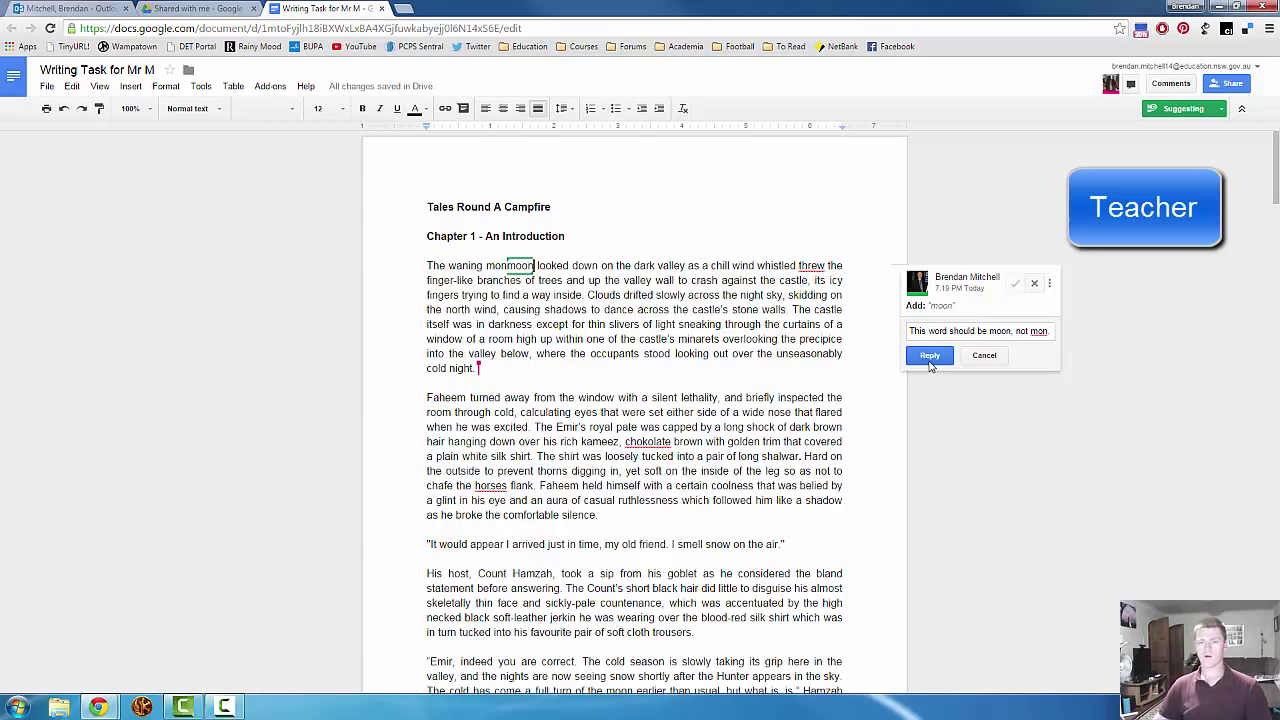
{"action": "left_click", "coordinate": [930, 357]}
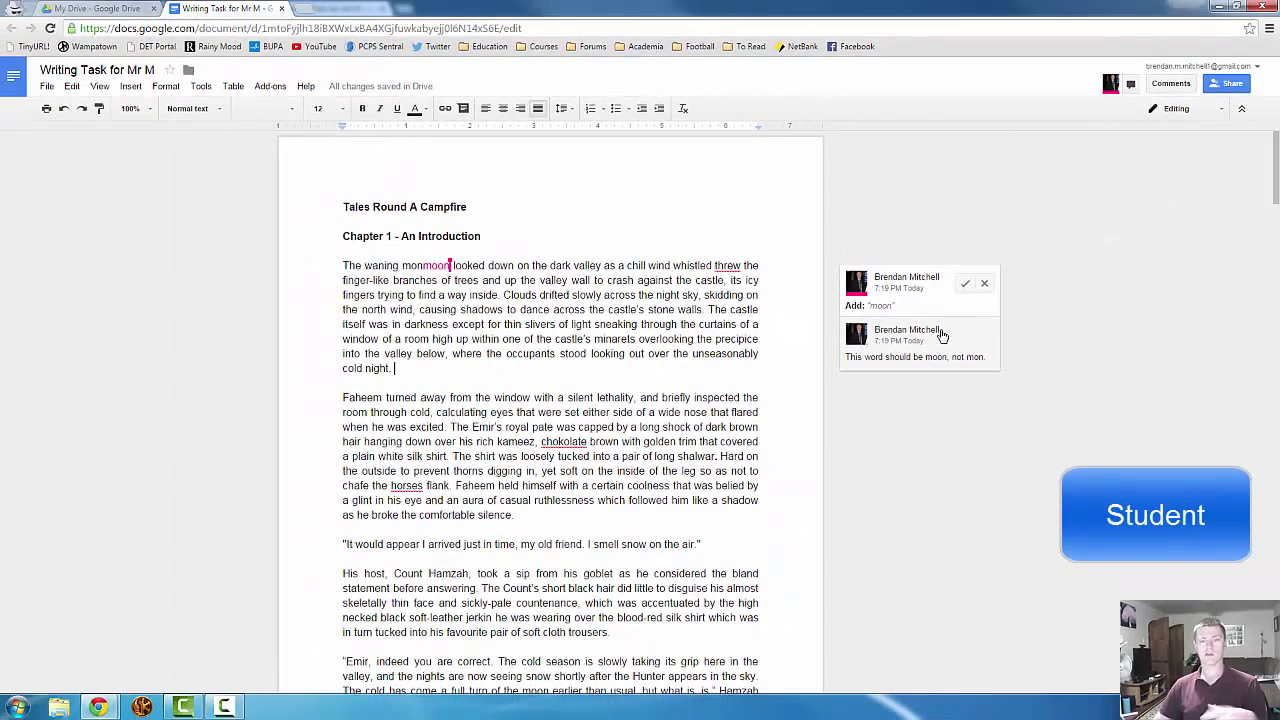
In the student's document, delete the misspelt "mon" and accept the teacher's suggestion to add "moon".
{"action": "mouse_move", "coordinate": [941, 335]}
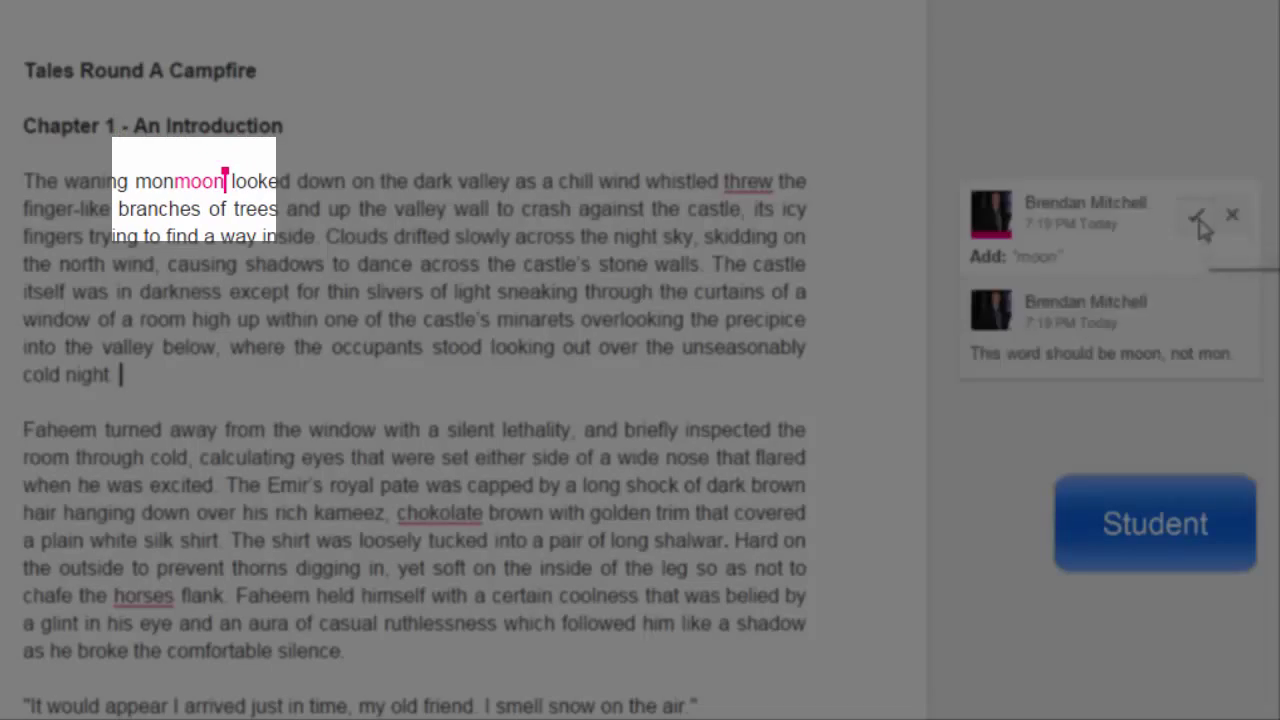
{"action": "left_click", "coordinate": [1202, 228]}
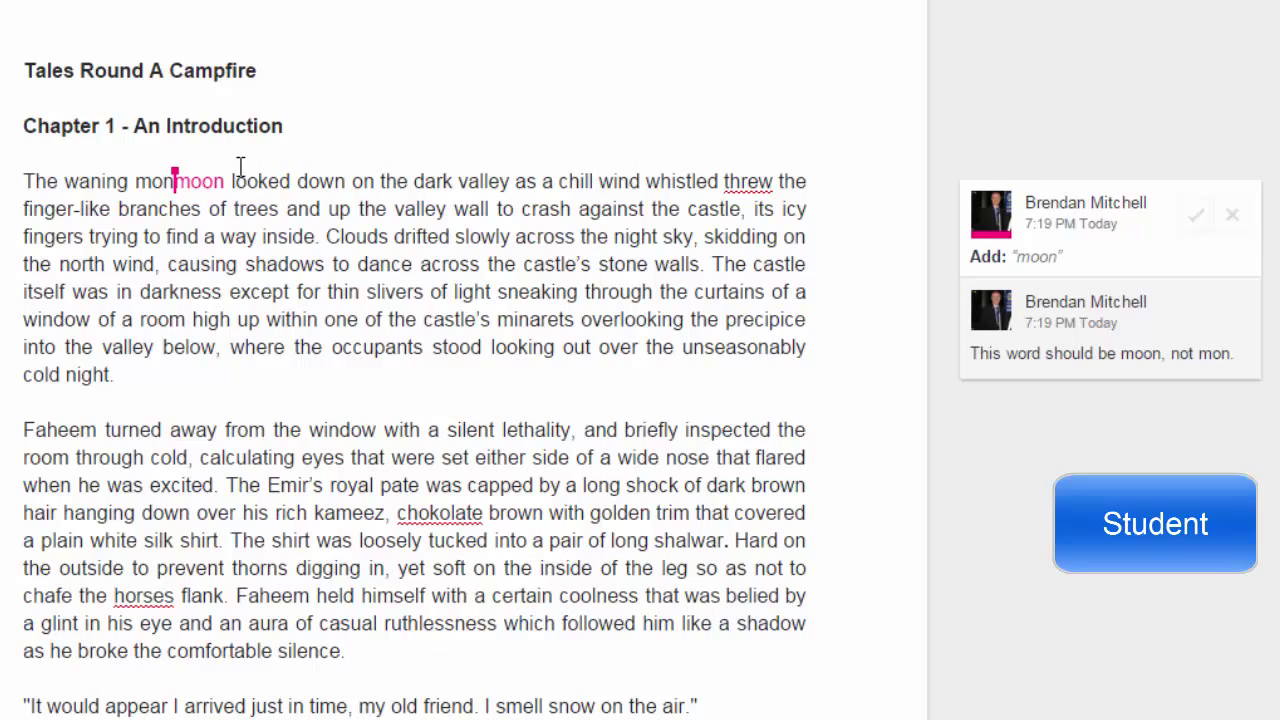
{"action": "left_click", "coordinate": [1194, 216]}
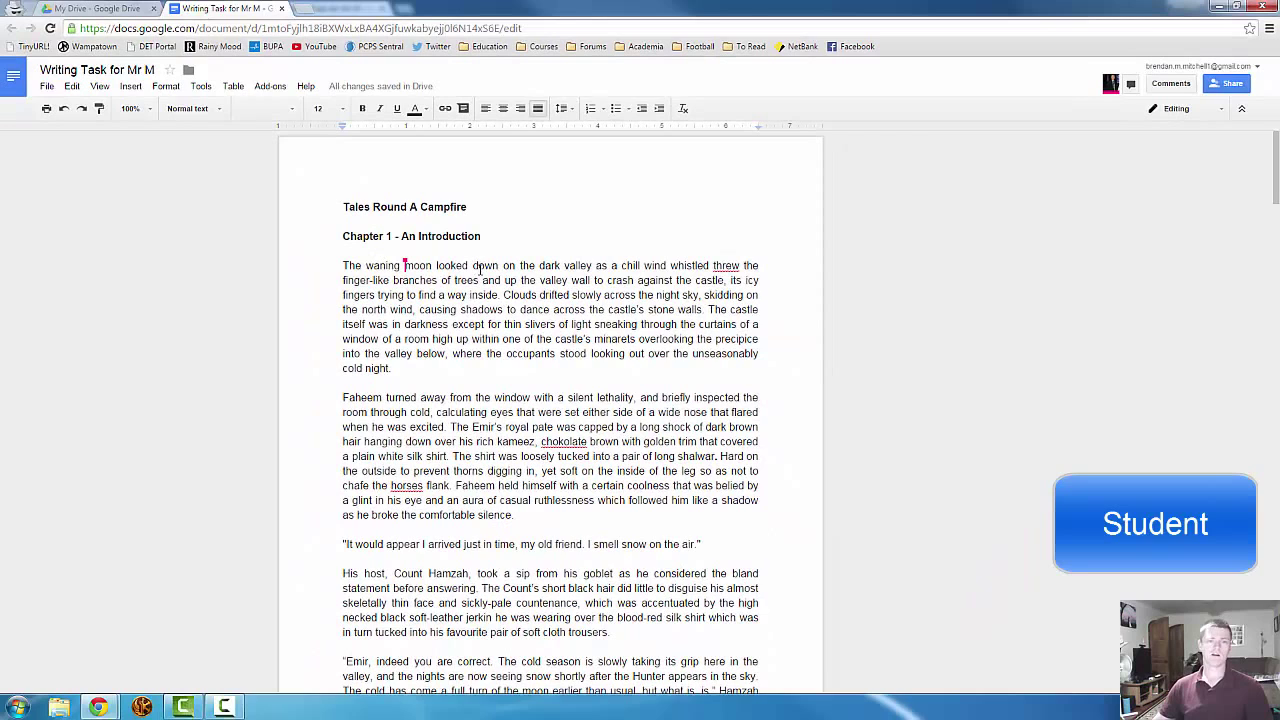
In the teacher's document, suggest replacing "threw" with "through" and reply to the suggestion with "Homophone error.".
{"action": "mouse_move", "coordinate": [395, 93]}
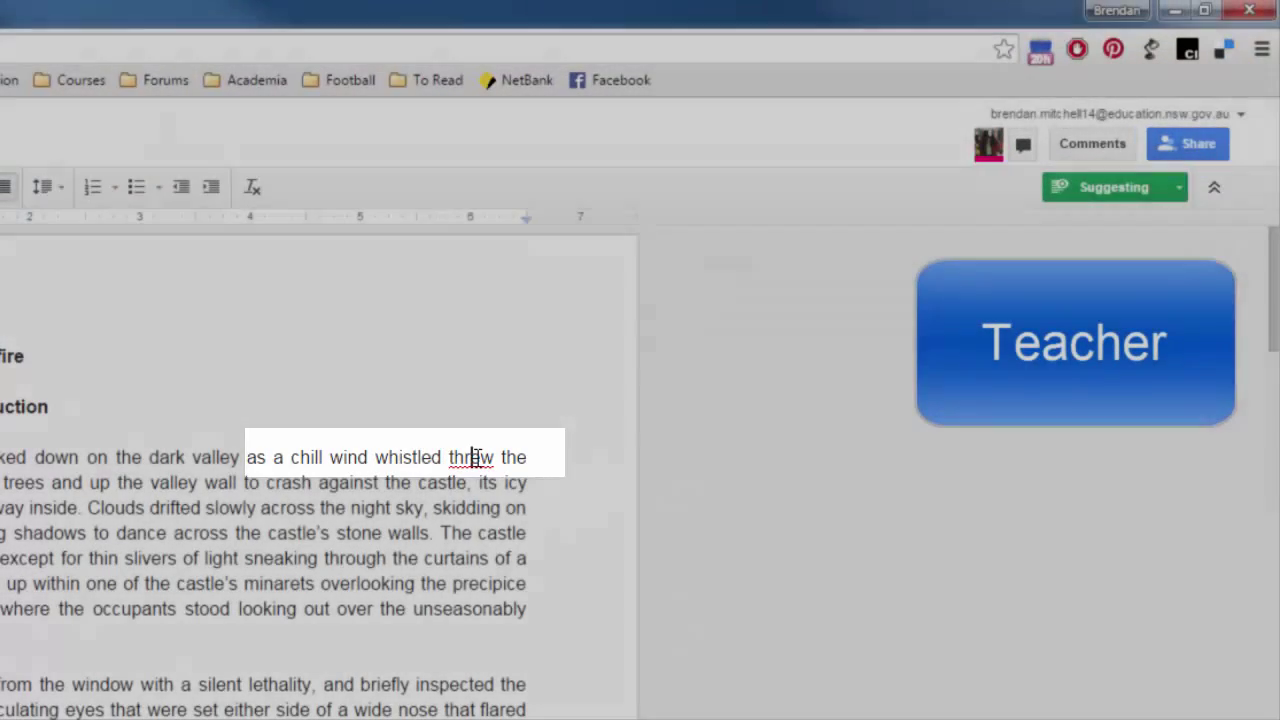
{"action": "double_click", "coordinate": [477, 457]}
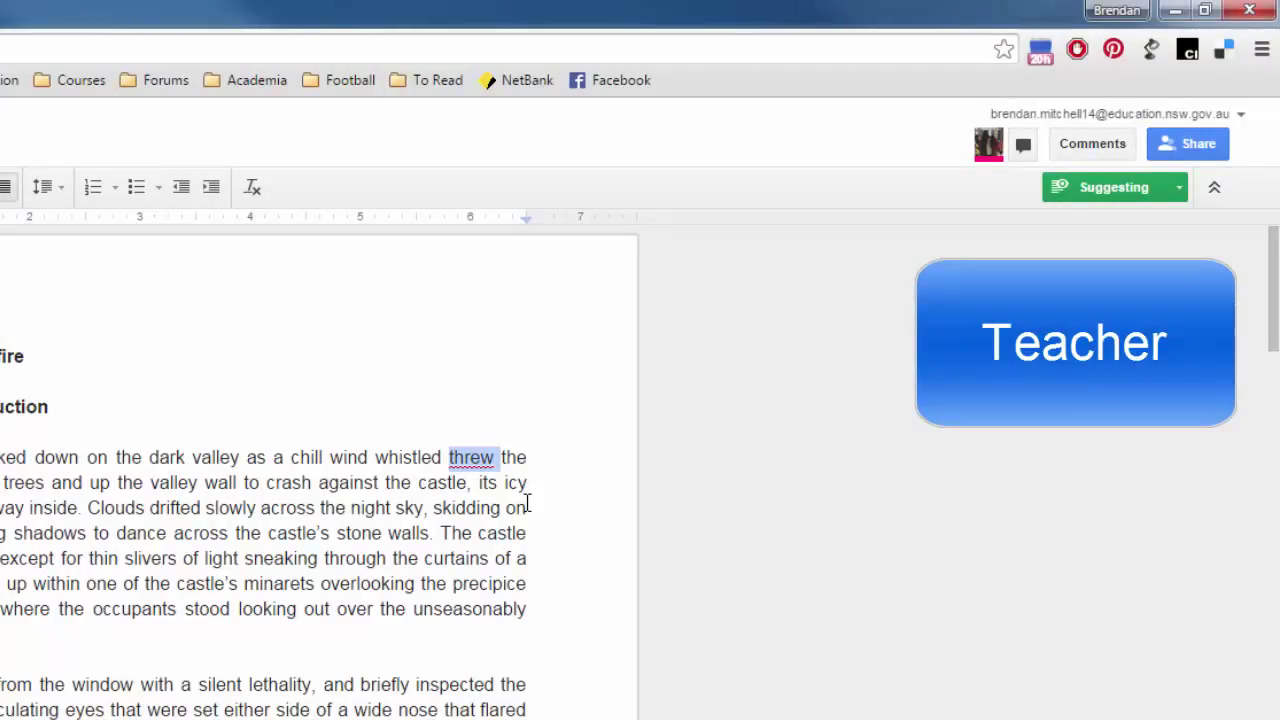
{"action": "type", "text": "throughthr"}
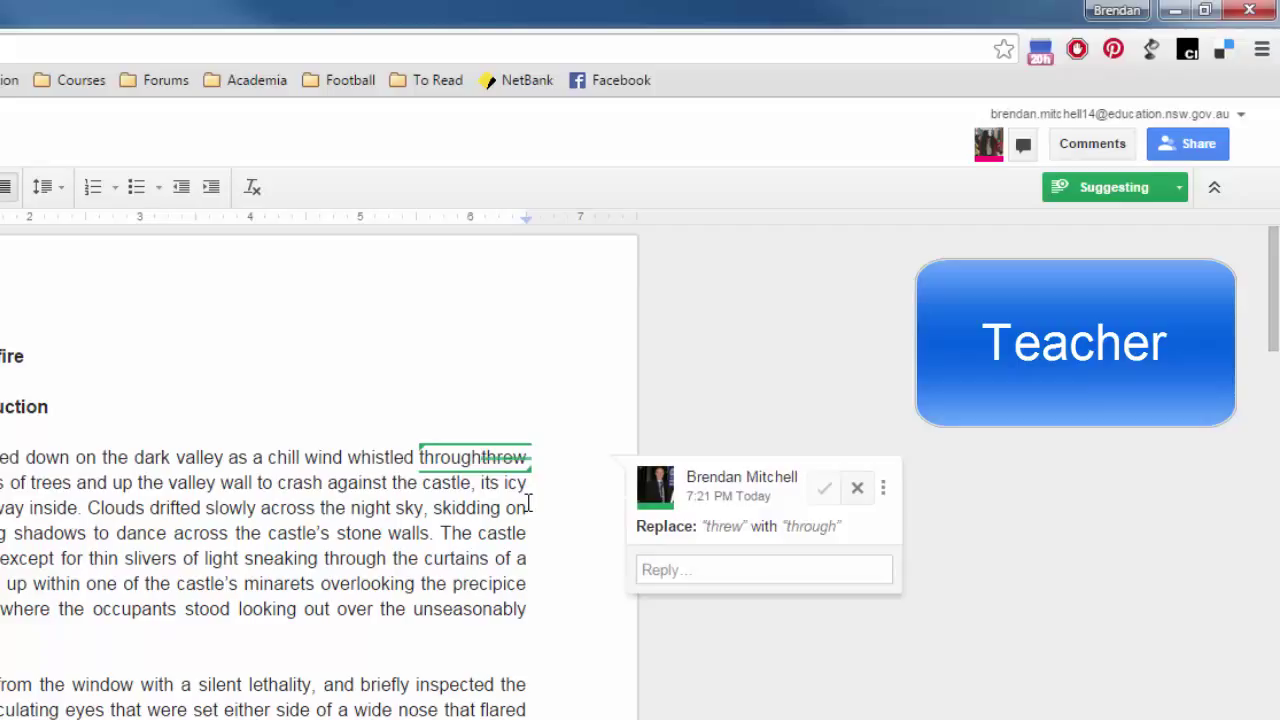
{"action": "left_click", "coordinate": [724, 571]}
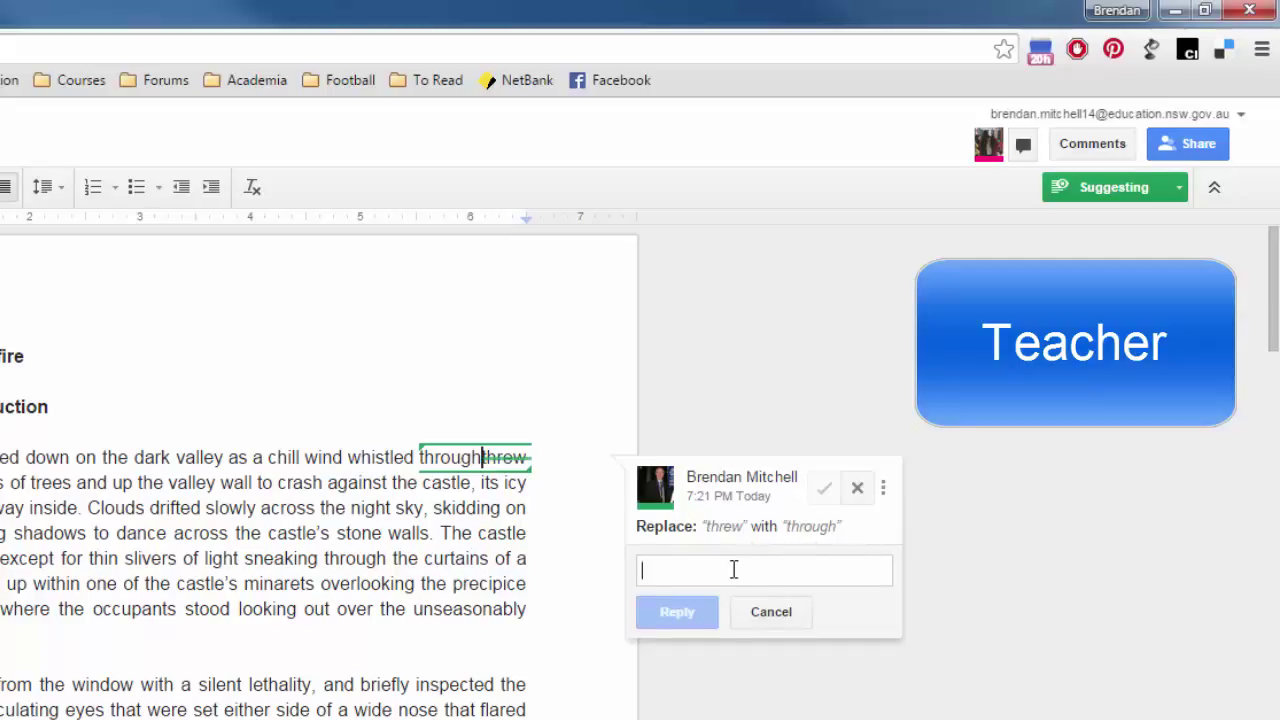
{"action": "type", "text": "Homopho"}
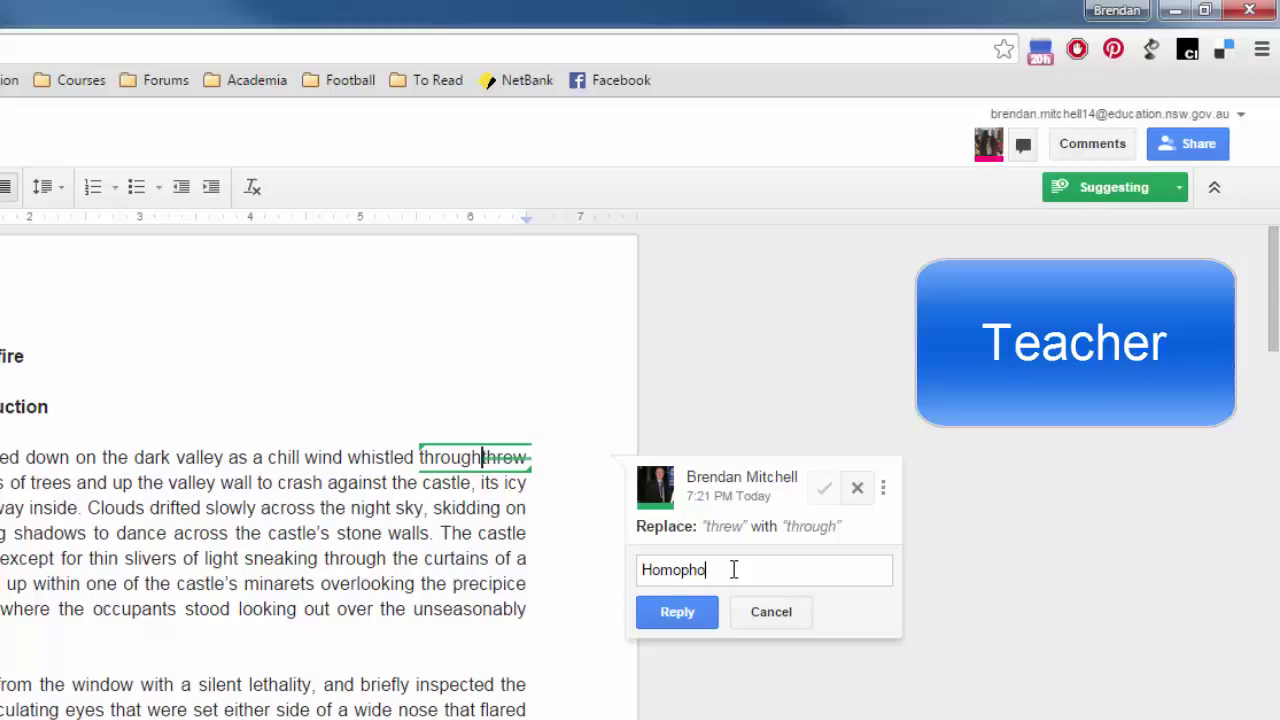
{"action": "type", "text": "ne error."}
{"action": "left_click", "coordinate": [691, 619]}
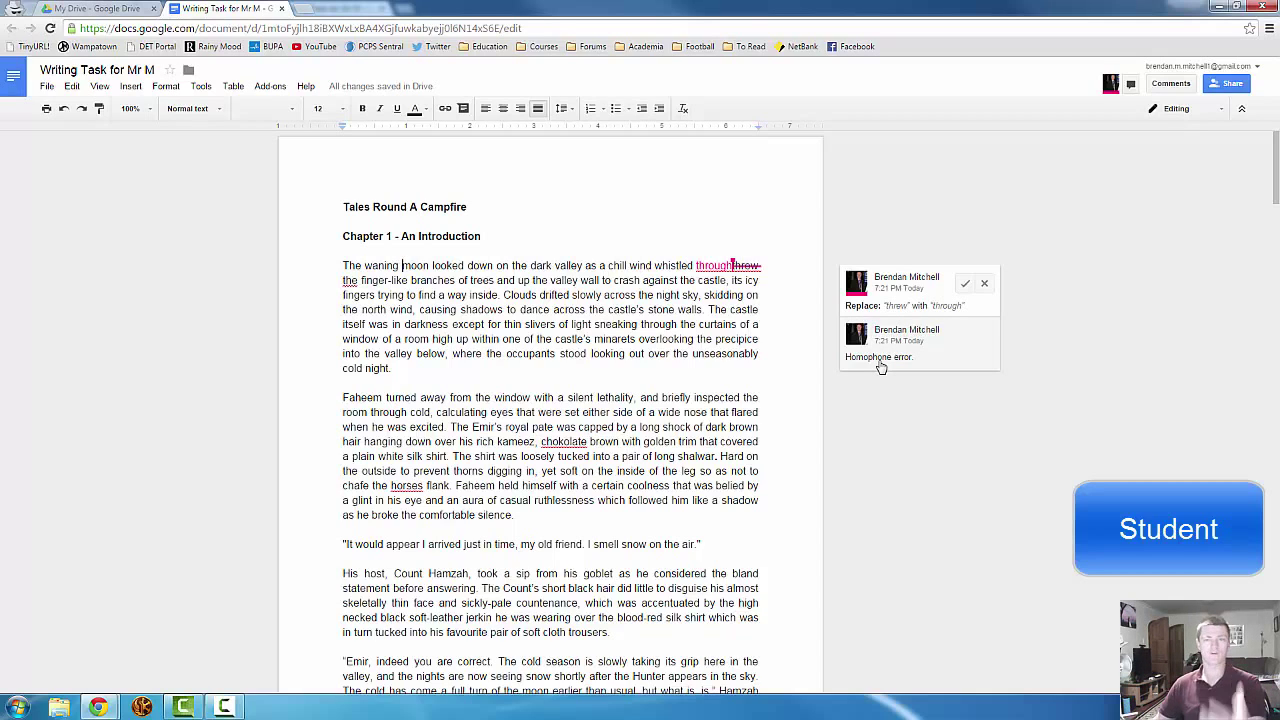
In the student's document, accept the suggested replacement of "threw" and insert the missing space between "through" and "the".
{"action": "left_click", "coordinate": [965, 284]}
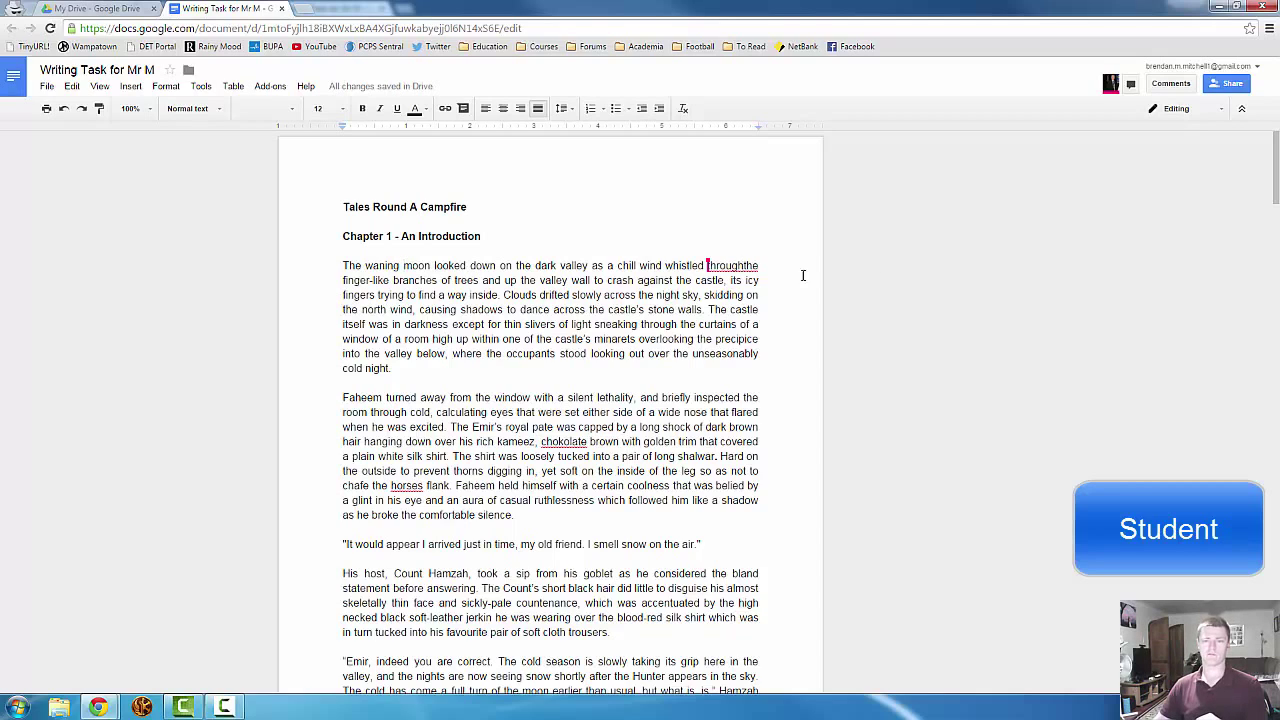
{"action": "left_click", "coordinate": [742, 265]}
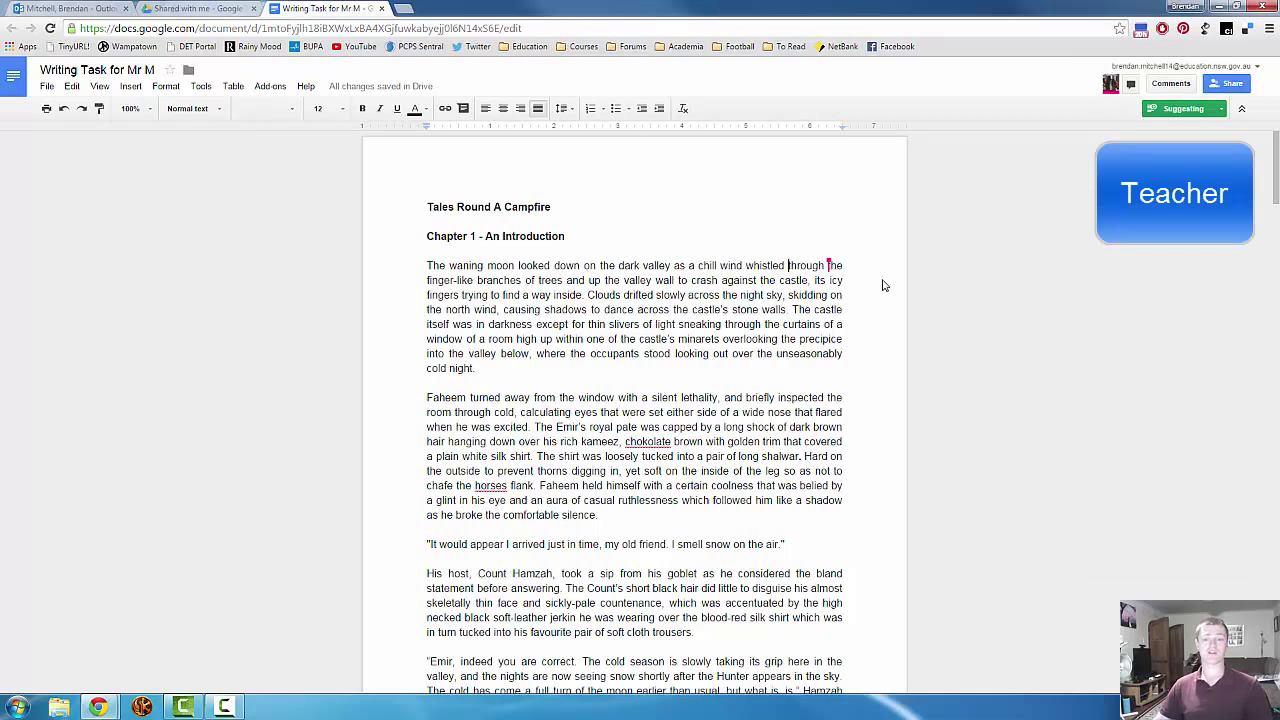
In the teacher's document, suggest replacing "chokolate" with "chocolate" in the second paragraph and reply with "Misspelt word.".
{"action": "double_click", "coordinate": [648, 441]}
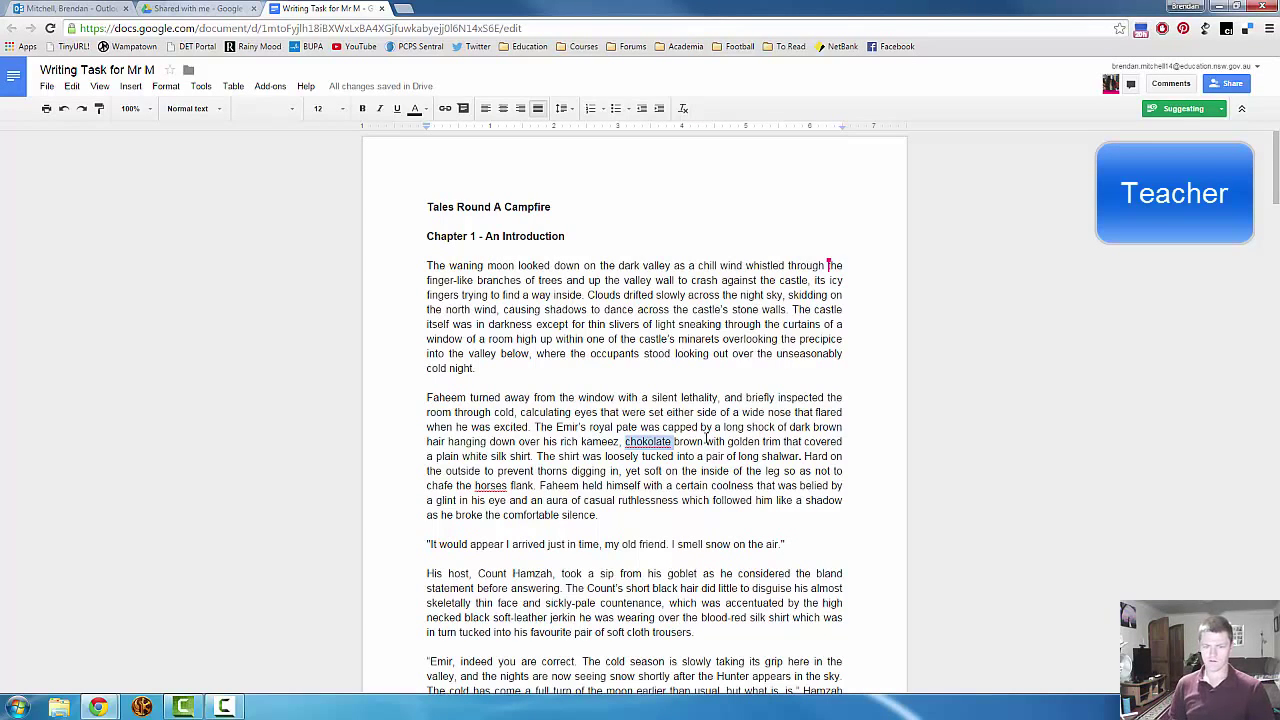
{"action": "type", "text": "chocolatecho"}
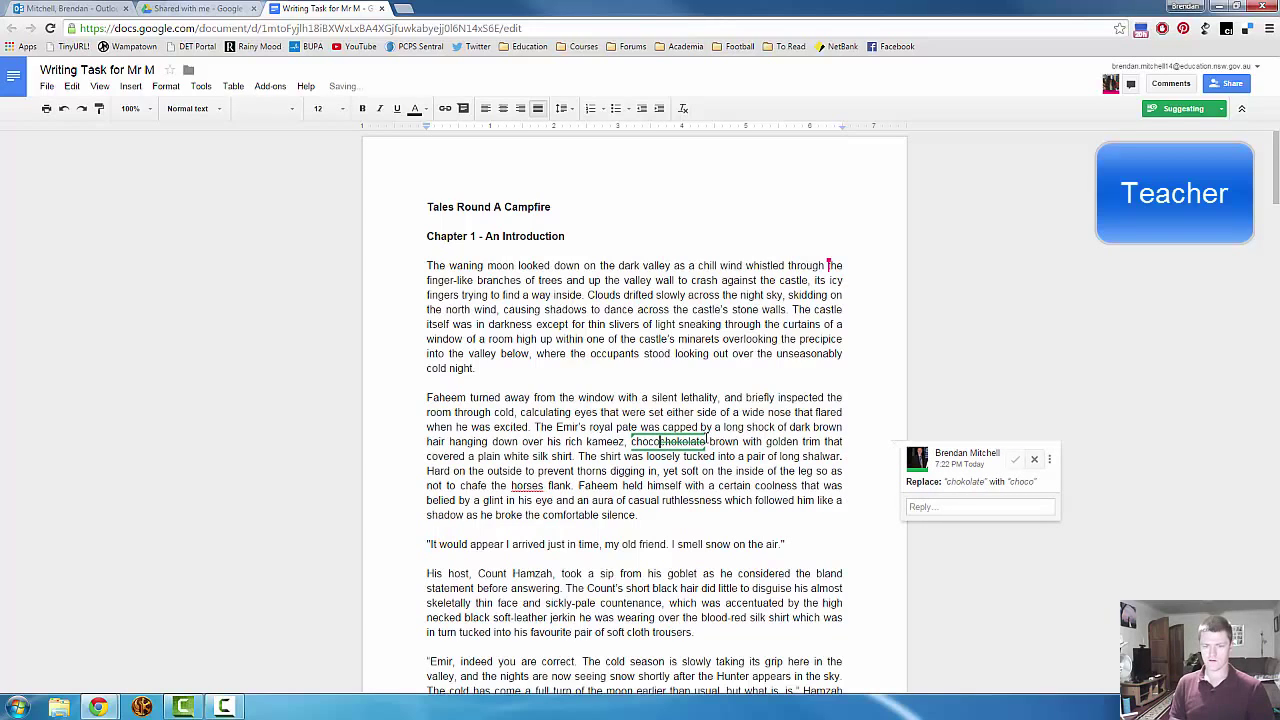
{"action": "left_click", "coordinate": [965, 504]}
{"action": "type", "text": "Miss"}
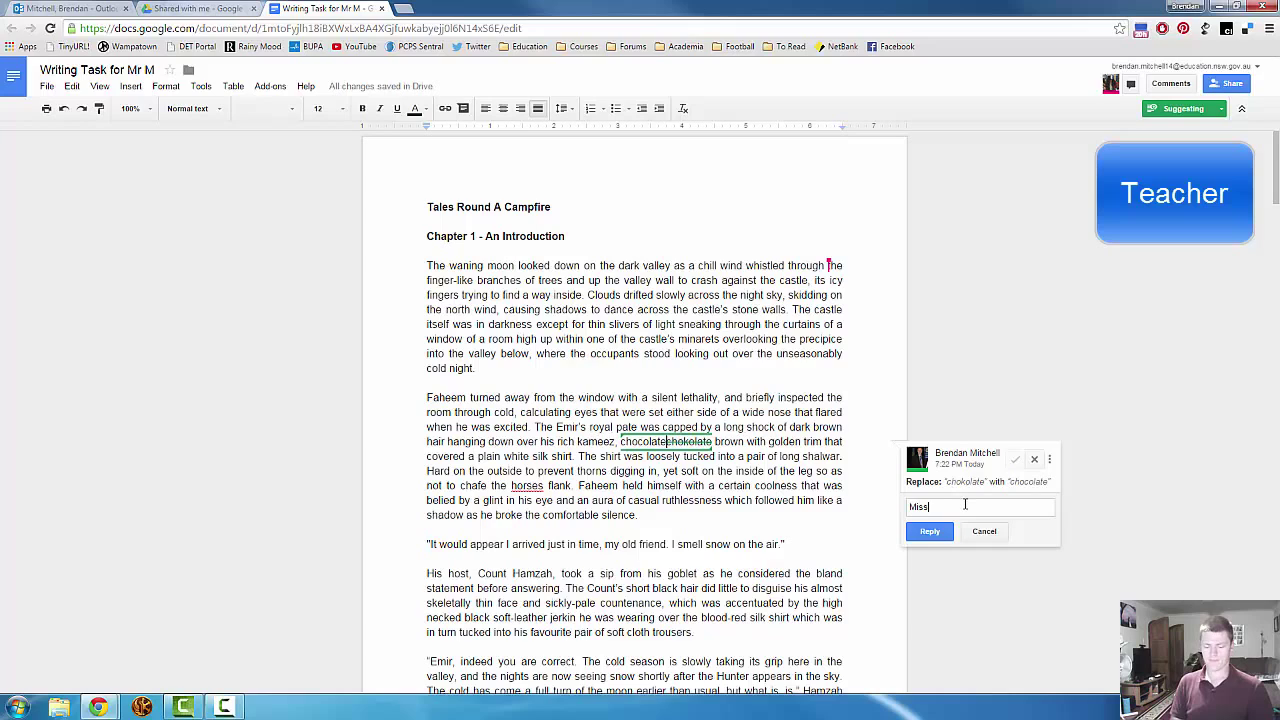
{"action": "type", "text": "pe"}
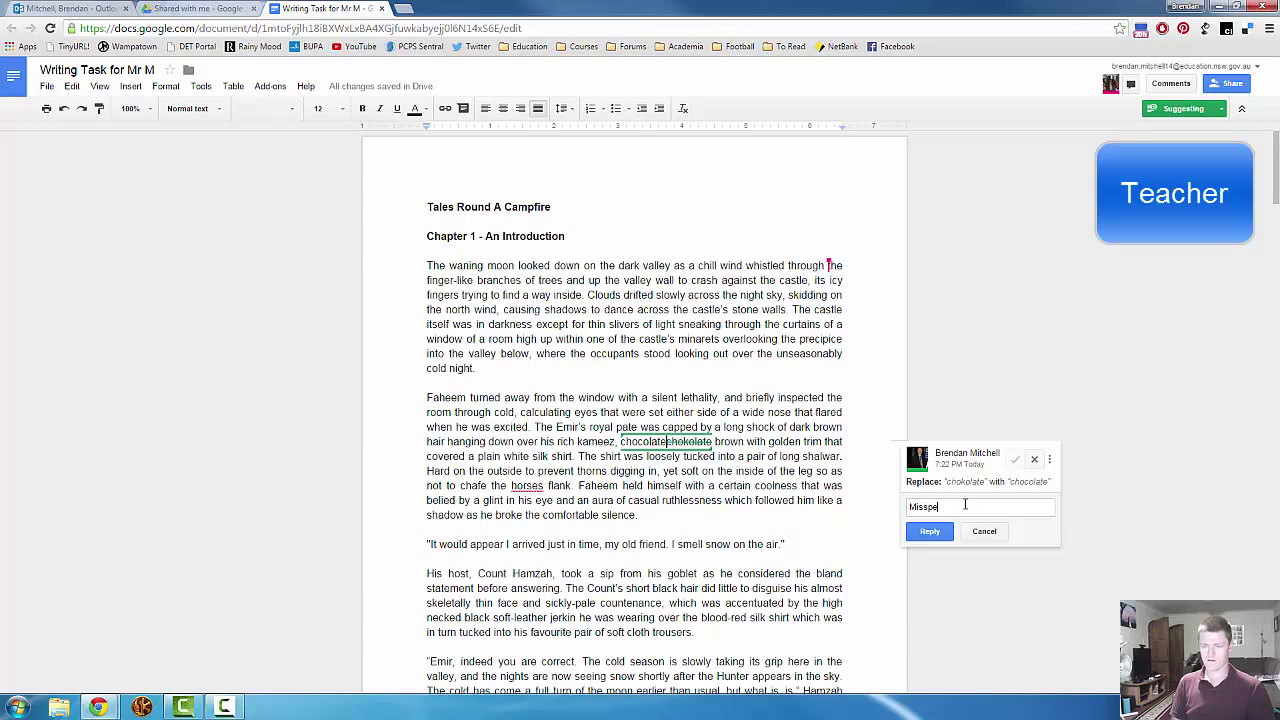
{"action": "type", "text": "lt word."}
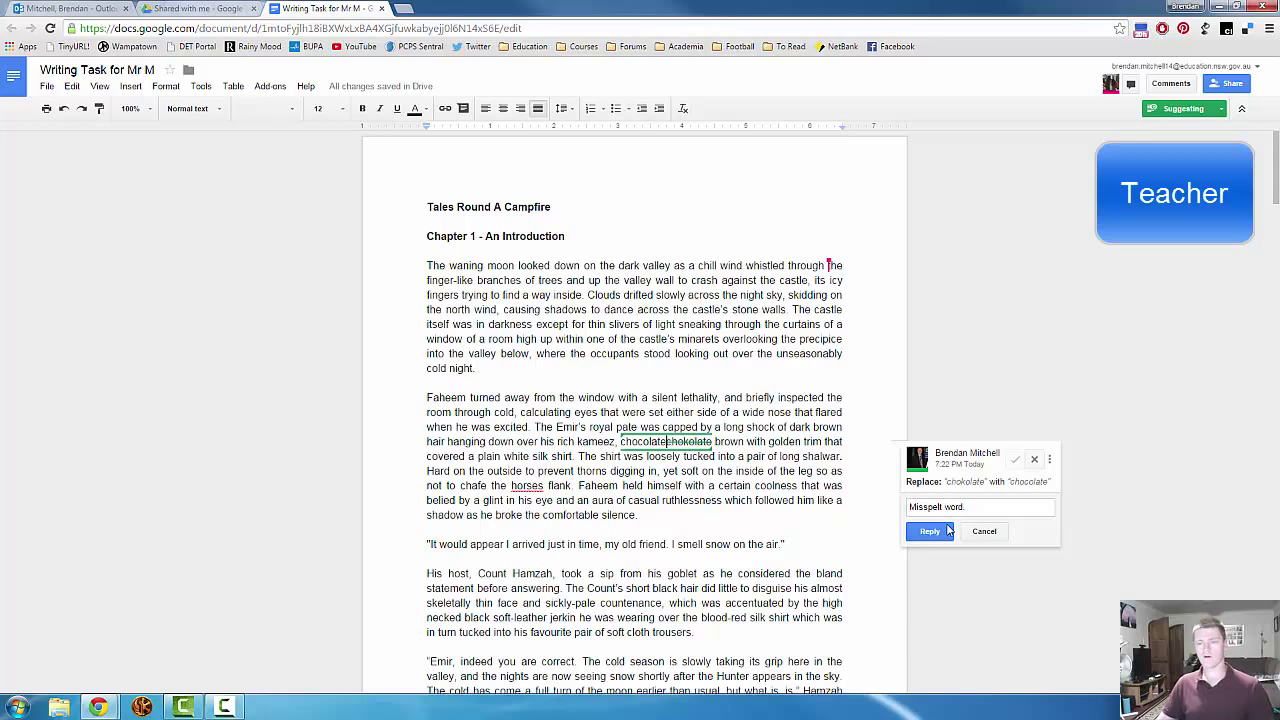
{"action": "left_click", "coordinate": [929, 531]}
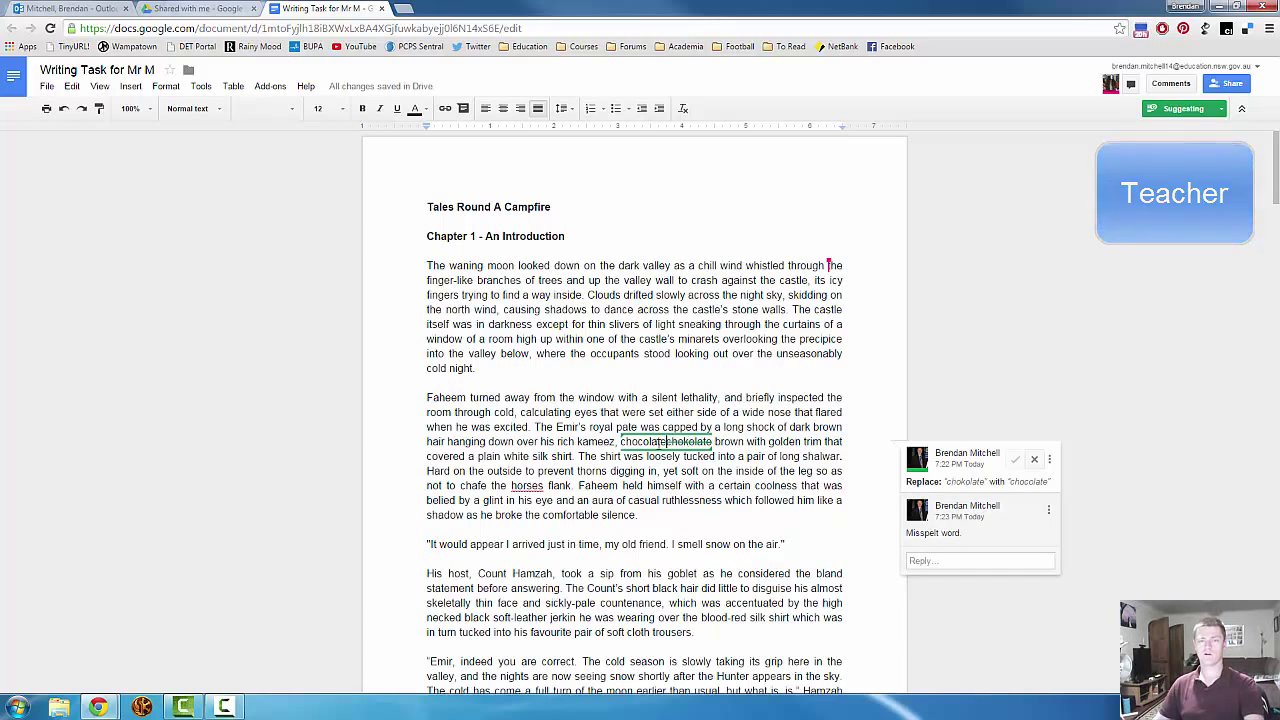
Switch to the student's document and reject the suggestion to replace "chokolate".
{"action": "key", "text": "alt+Tab"}
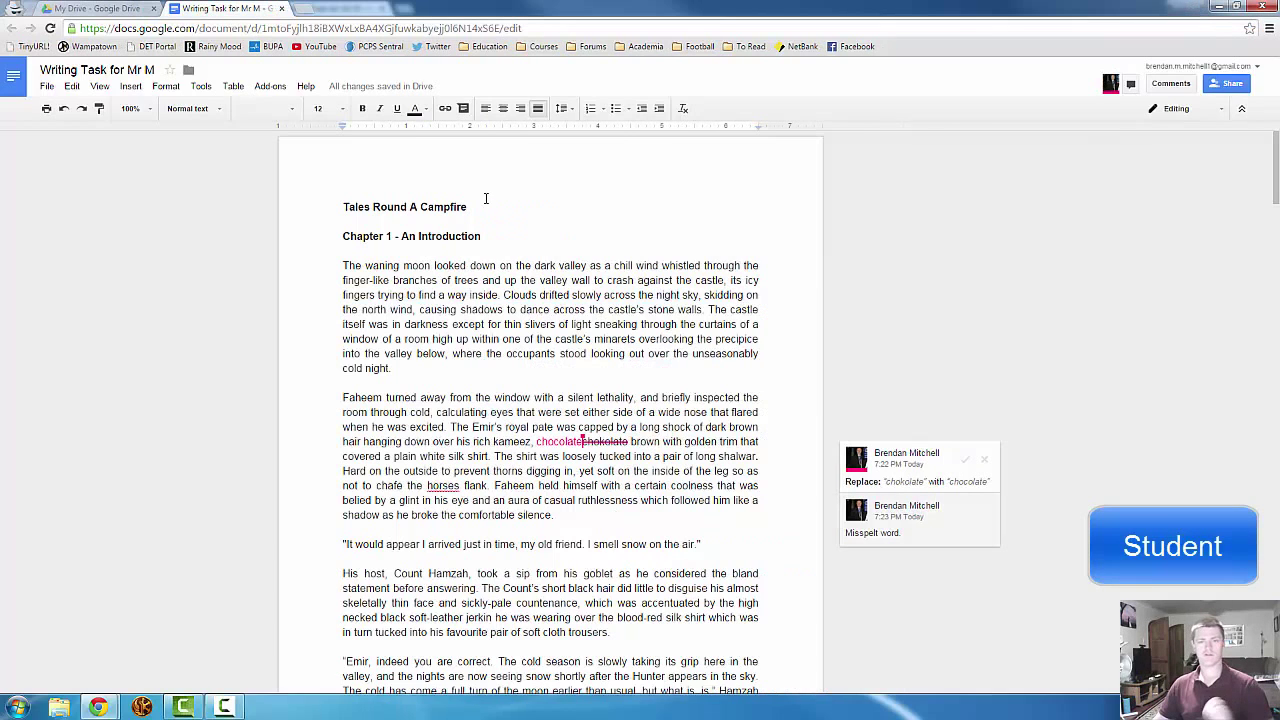
{"action": "left_click", "coordinate": [984, 462]}
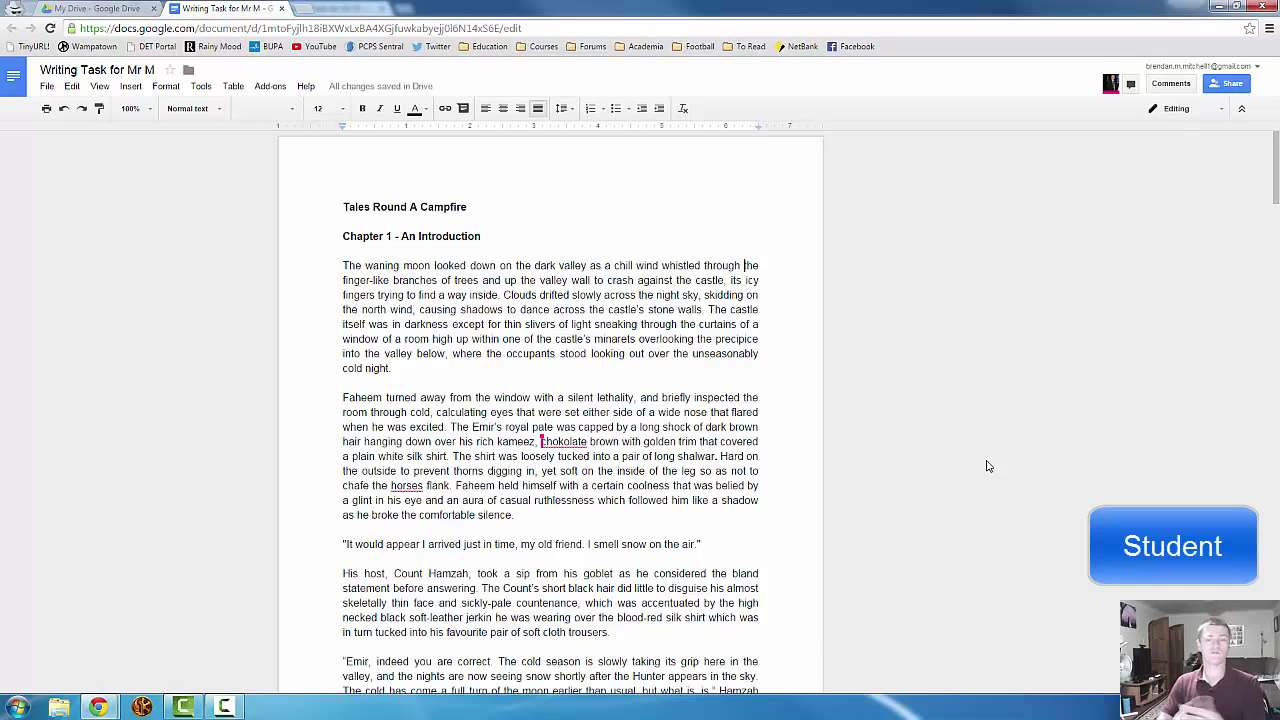